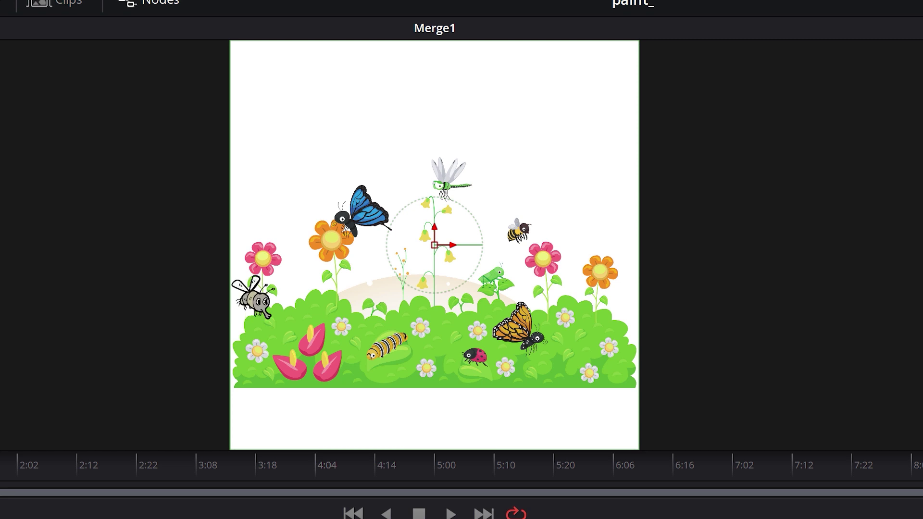
Step: Scrub and play through the fly animation to preview it
{"action": "left_click_drag", "start_coordinate": [242, 441], "coordinate": [657, 489]}
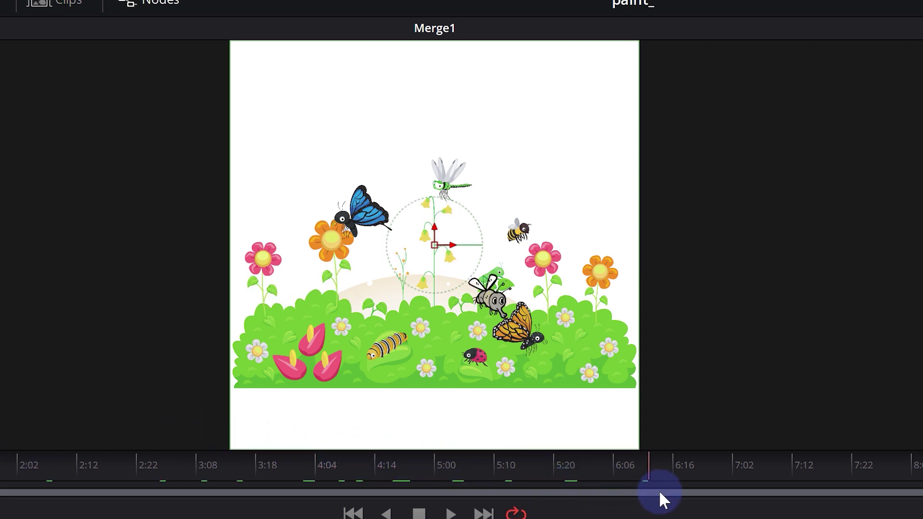
{"action": "key", "text": "space"}
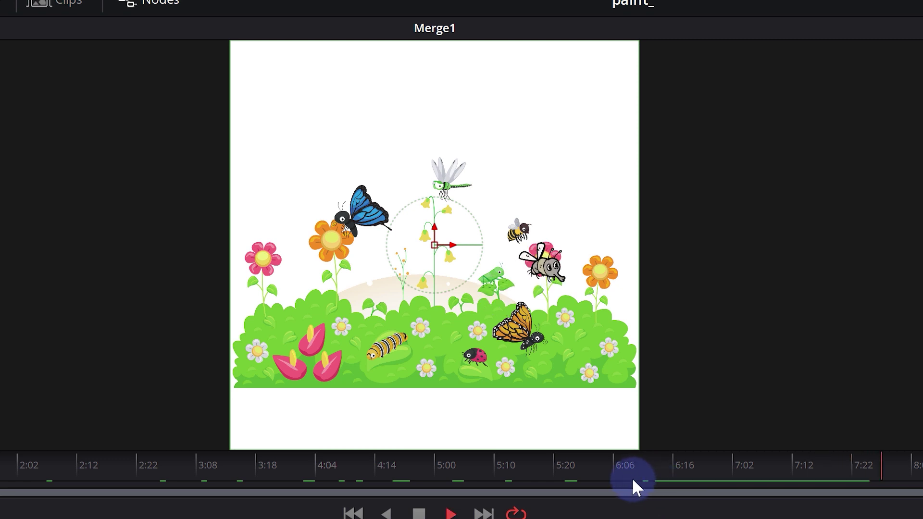
{"action": "key", "text": "space"}
{"action": "left_click_drag", "start_coordinate": [547, 460], "coordinate": [397, 474]}
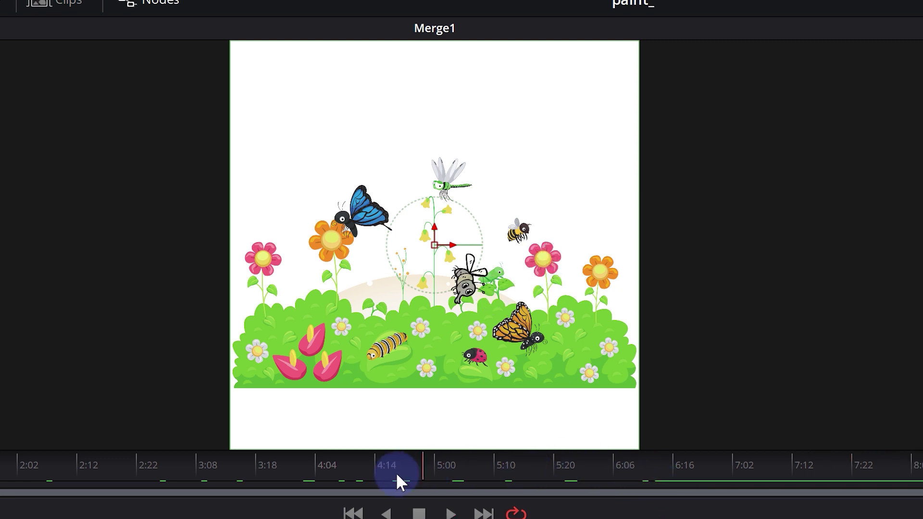
Step: Return toward the start and insert a Paint node after the GARDEN image node
{"action": "left_click_drag", "start_coordinate": [259, 473], "coordinate": [17, 459]}
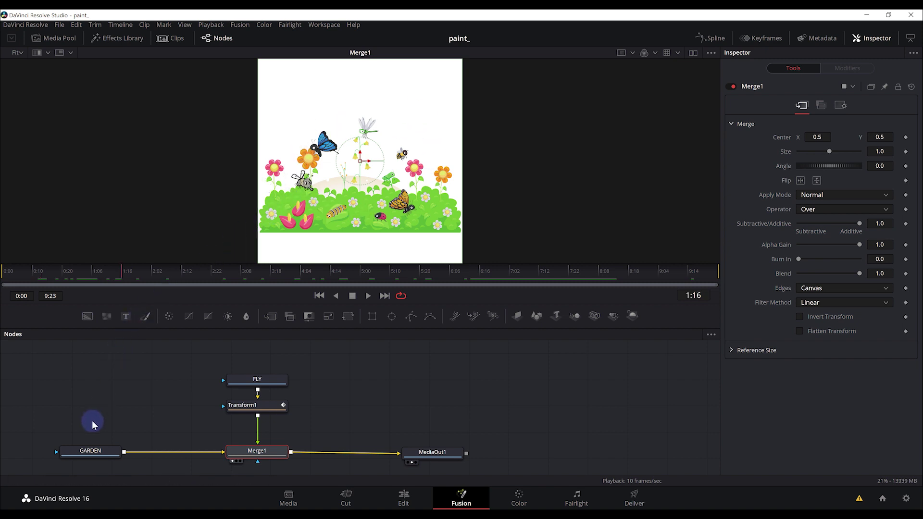
{"action": "left_click", "coordinate": [86, 453]}
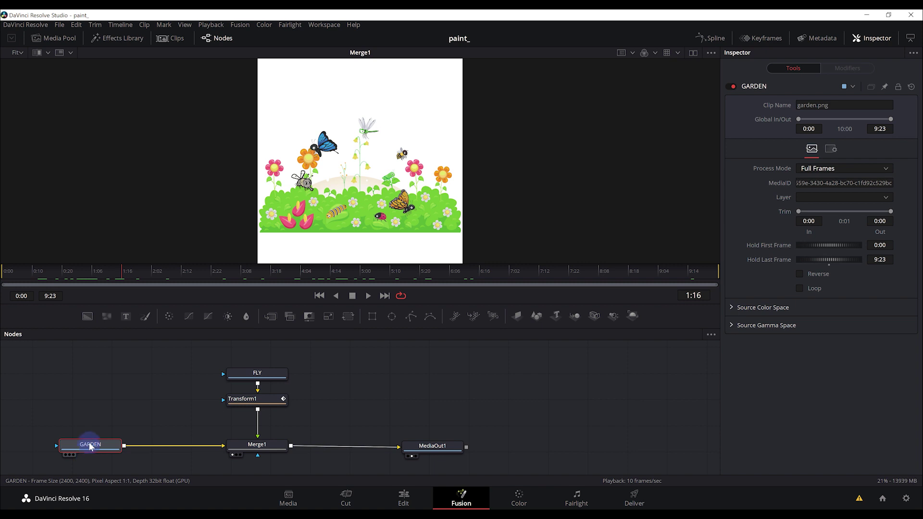
{"action": "left_click", "coordinate": [149, 316]}
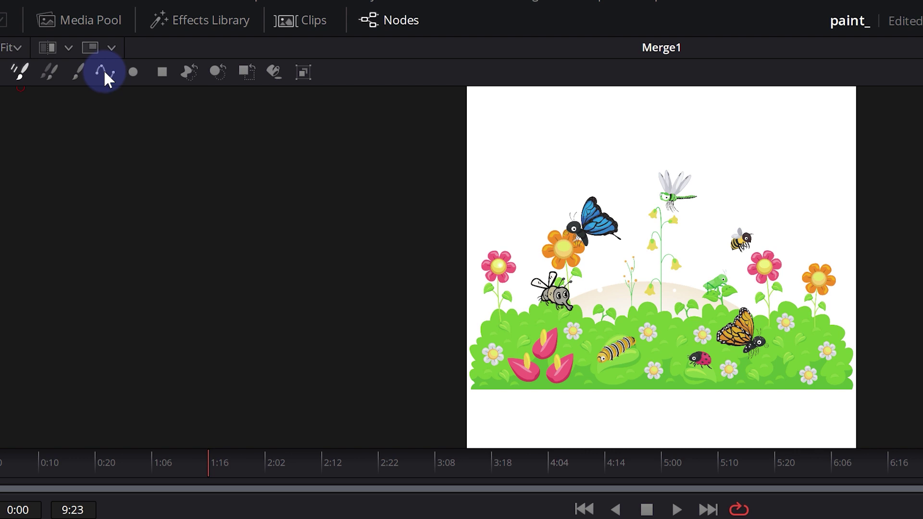
Step: Draw a solid dark blue polyline stroke from the pink to the orange flower, size 0.0079
{"action": "left_click", "coordinate": [104, 73]}
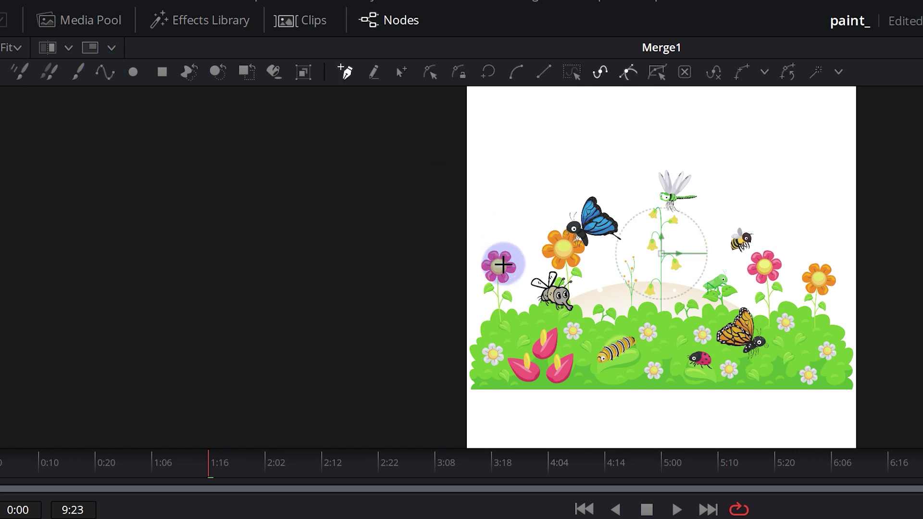
{"action": "left_click", "coordinate": [813, 282]}
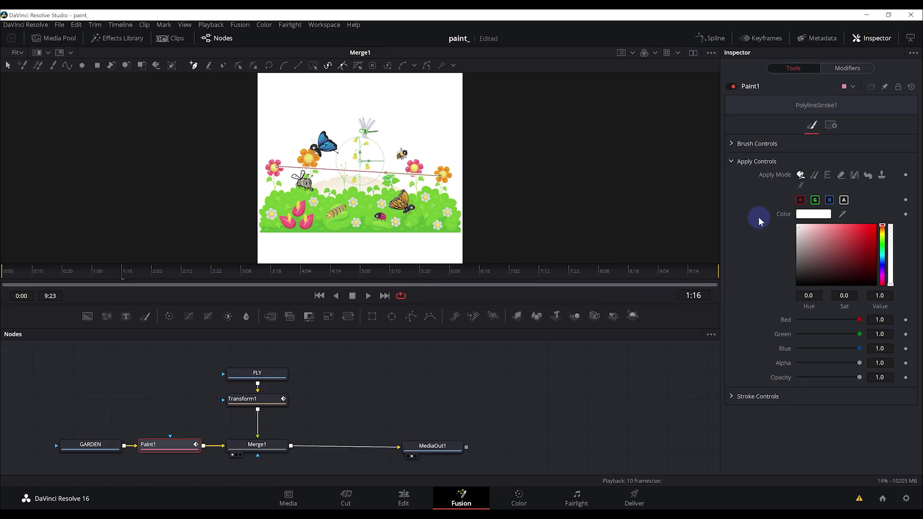
{"action": "left_click", "coordinate": [732, 144]}
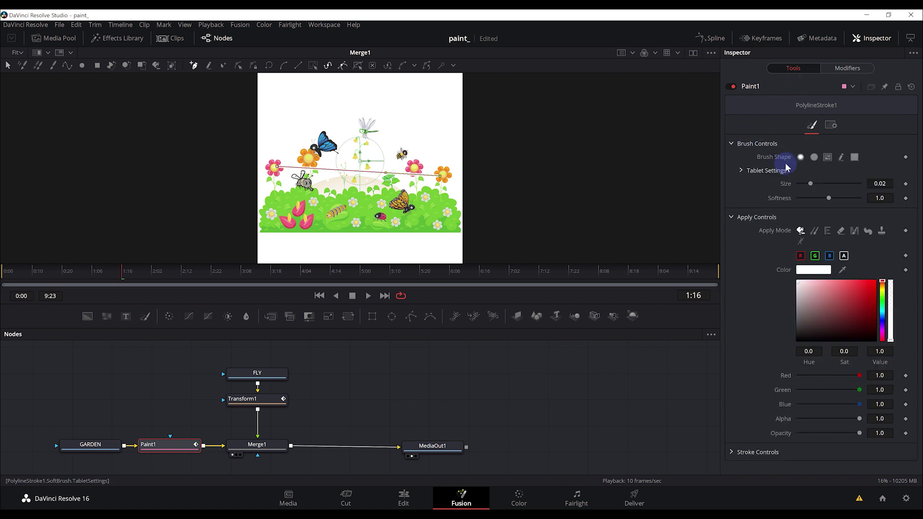
{"action": "left_click", "coordinate": [813, 158]}
{"action": "left_click", "coordinate": [814, 158]}
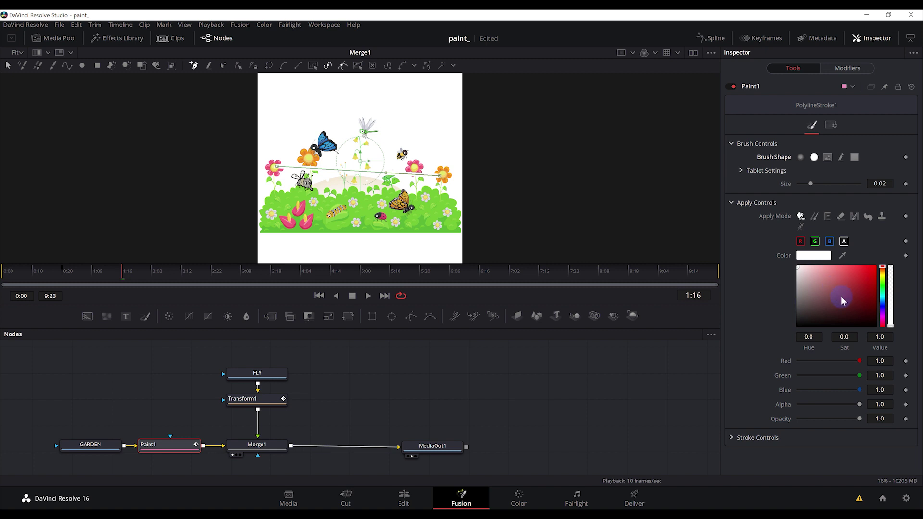
{"action": "left_click", "coordinate": [861, 298]}
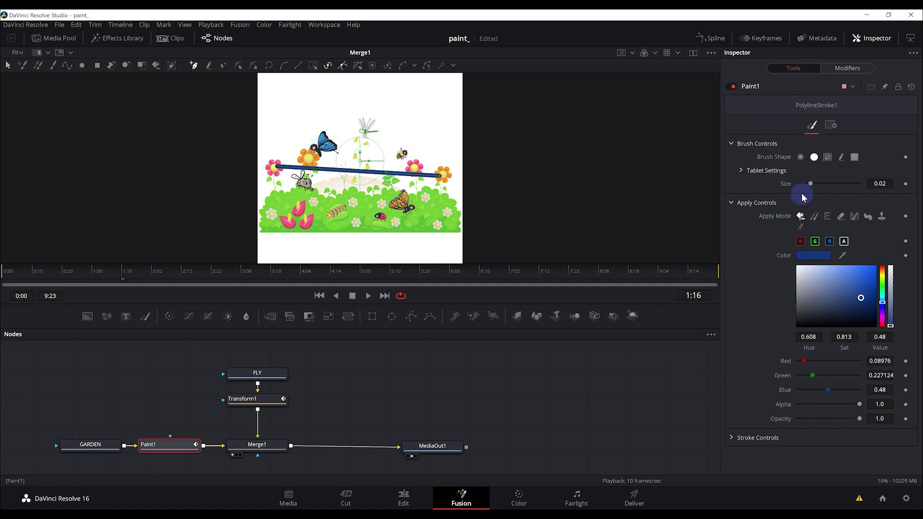
{"action": "left_click_drag", "start_coordinate": [811, 184], "coordinate": [804, 188]}
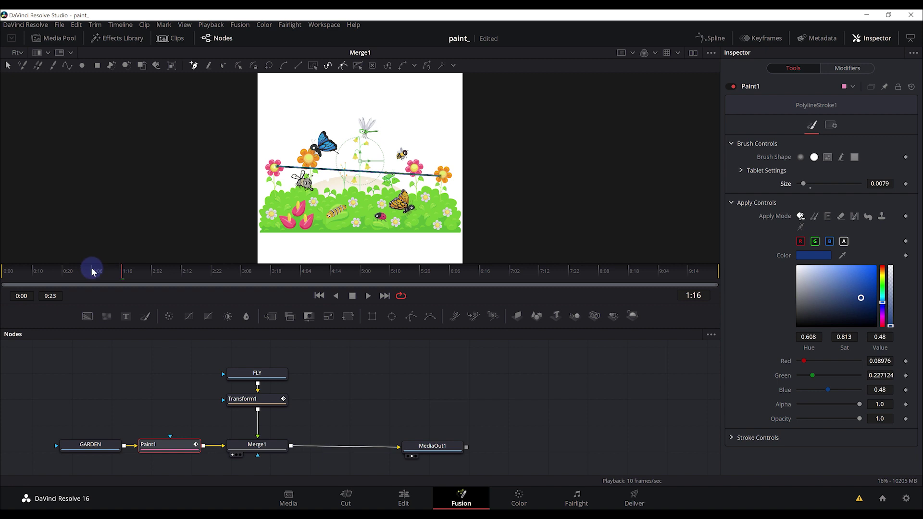
{"action": "left_click_drag", "start_coordinate": [68, 273], "coordinate": [1, 282]}
{"action": "key", "text": "space"}
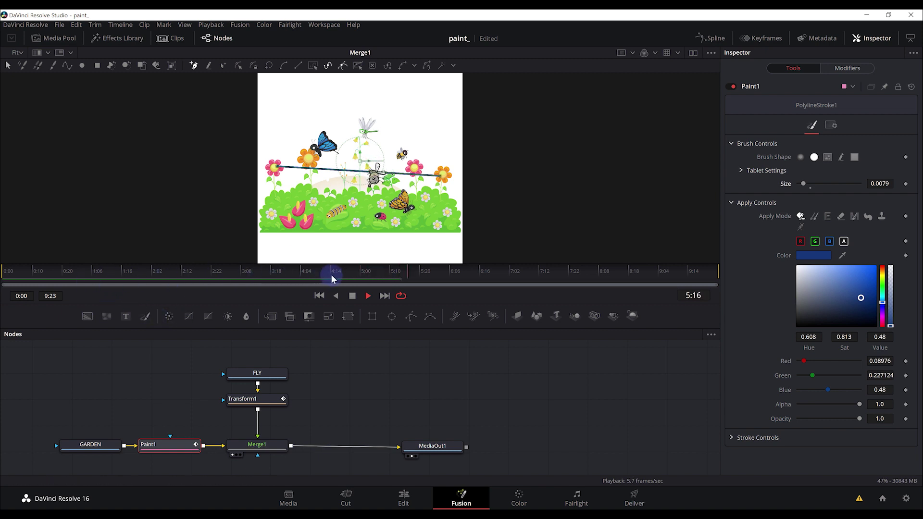
{"action": "left_click", "coordinate": [311, 274]}
{"action": "key", "text": "space"}
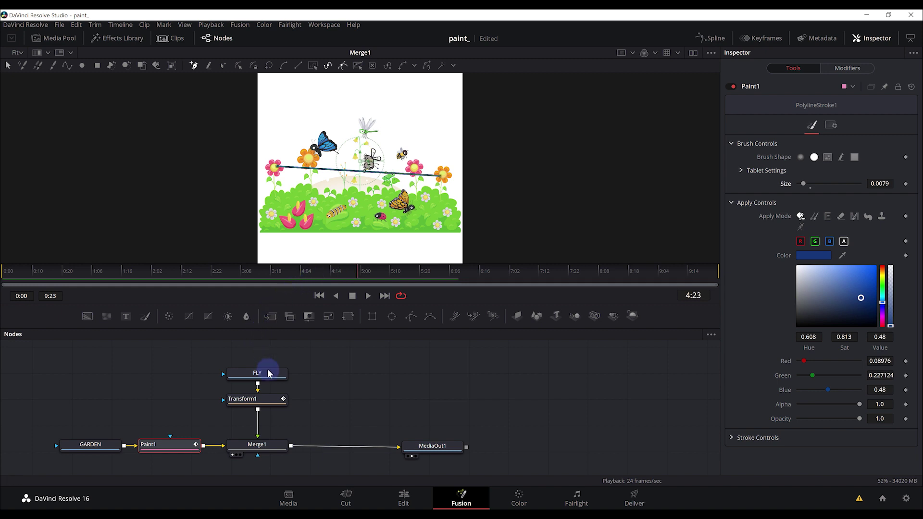
Step: Show Transform1's Path1 modifier settings, including Displacement, in the Inspector's Modifiers tab
{"action": "left_click", "coordinate": [268, 404]}
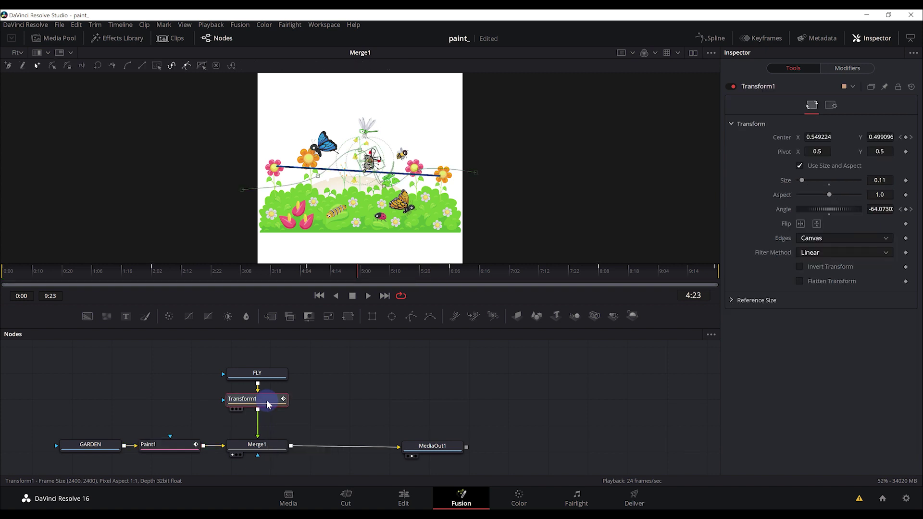
{"action": "left_click", "coordinate": [857, 70]}
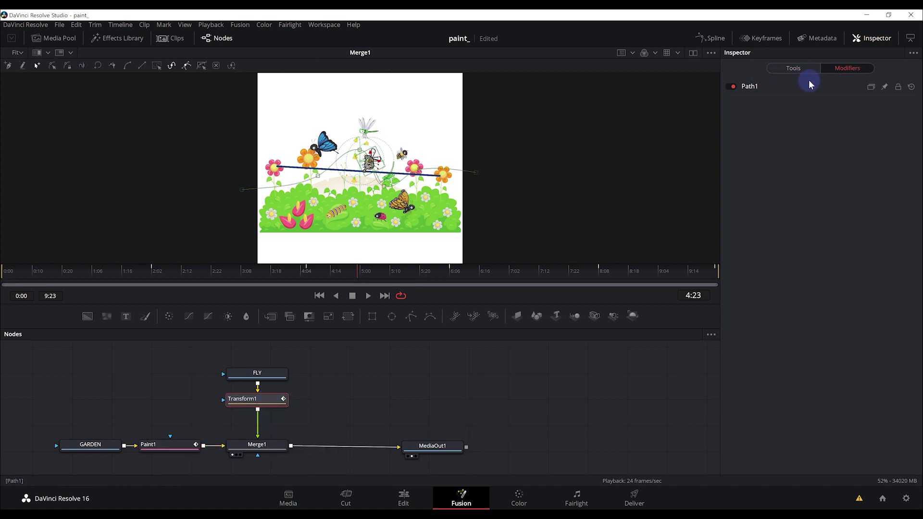
{"action": "left_click", "coordinate": [748, 90]}
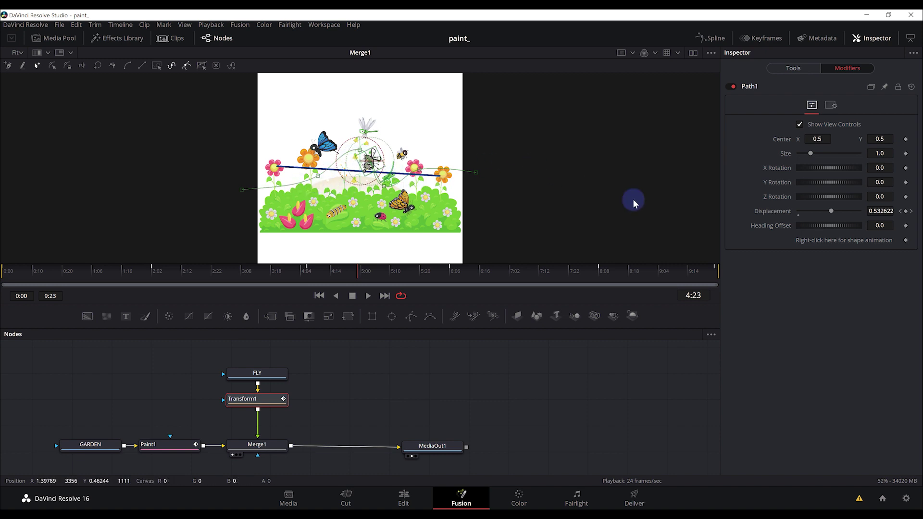
Step: Publish the Path1 polyline shape so it becomes Path1: PolyLine with a Value control
{"action": "right_click", "coordinate": [831, 243]}
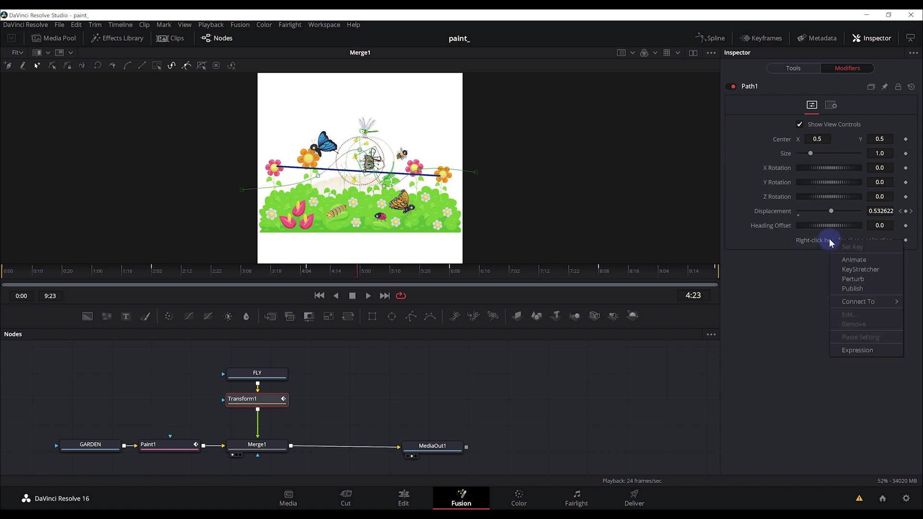
{"action": "left_click", "coordinate": [850, 290]}
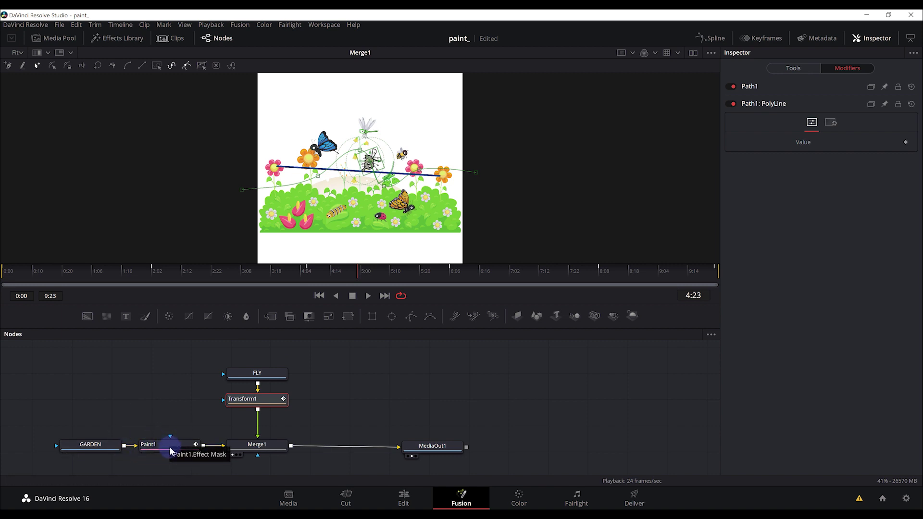
Step: Connect the Paint1 stroke's shape to Path1: PolyLine > Value so it follows the fly
{"action": "left_click", "coordinate": [169, 446]}
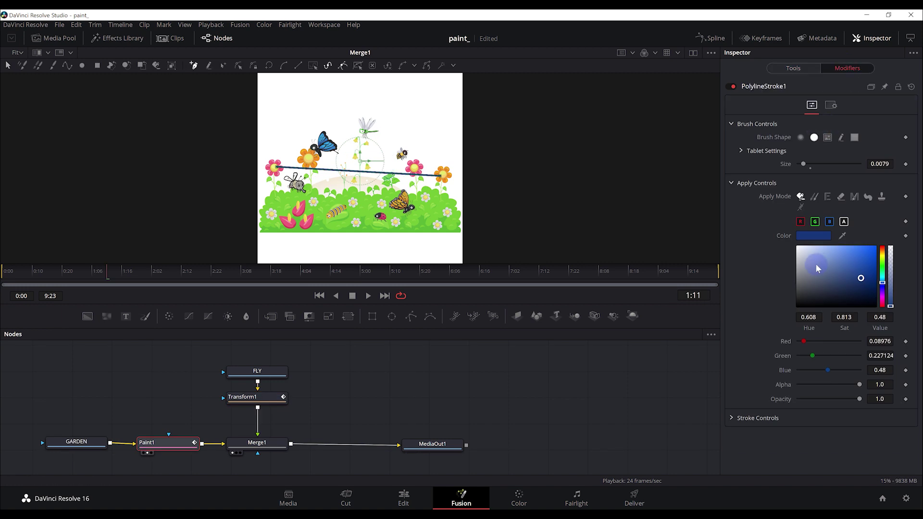
{"action": "left_click", "coordinate": [732, 419]}
{"action": "scroll", "coordinate": [775, 345], "scroll_direction": "down", "scroll_amount": 3}
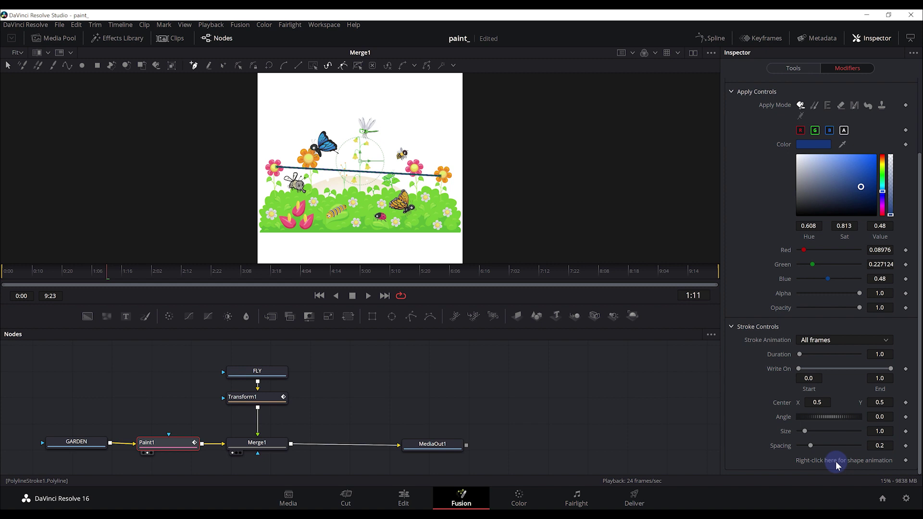
{"action": "right_click", "coordinate": [836, 461]}
{"action": "mouse_move", "coordinate": [859, 408]}
{"action": "mouse_move", "coordinate": [806, 409]}
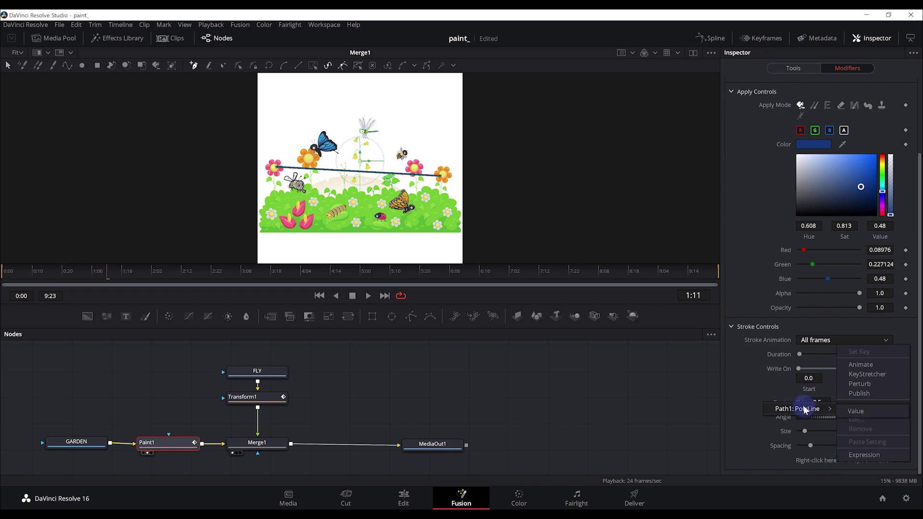
{"action": "left_click", "coordinate": [849, 412]}
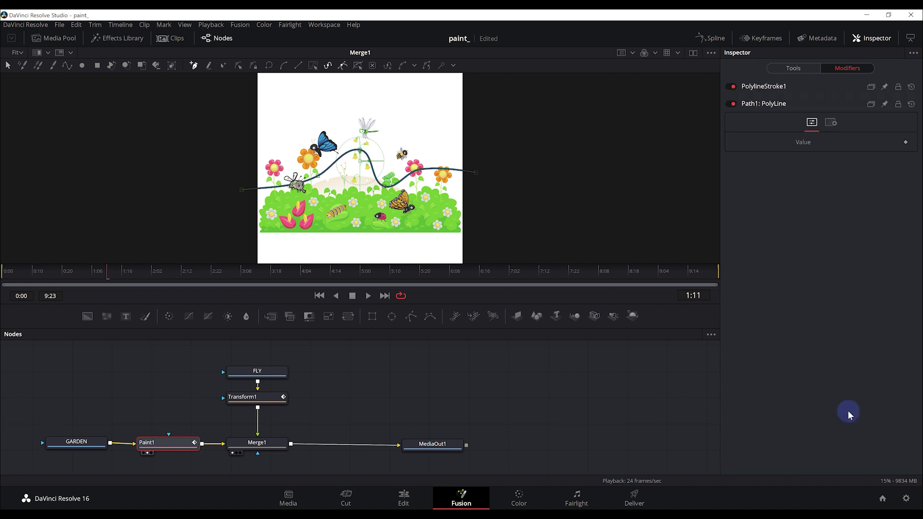
{"action": "key", "text": "space"}
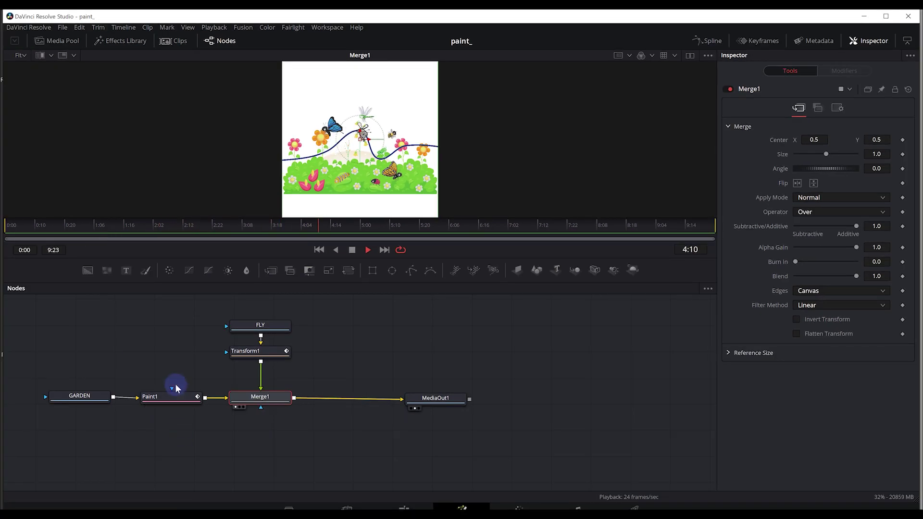
{"action": "left_click", "coordinate": [258, 351]}
{"action": "key", "text": "space"}
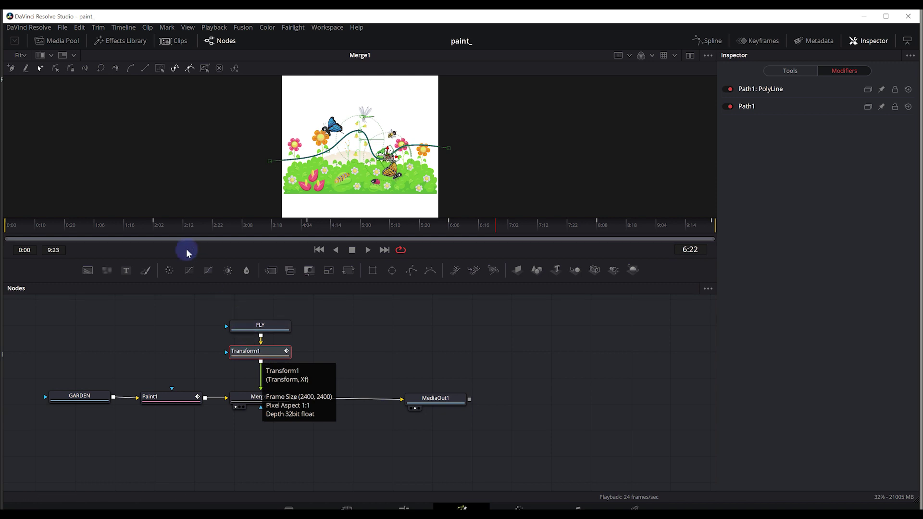